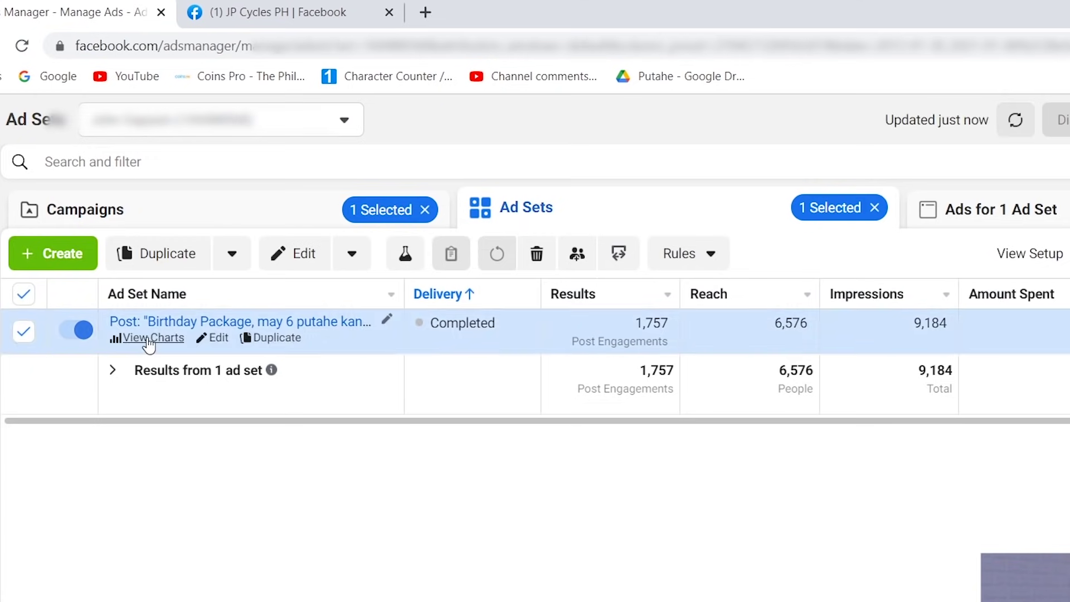
Step: Show the ads for the selected ad set and switch to the Photos window with the ad account structure diagram
left_click(1008, 212)
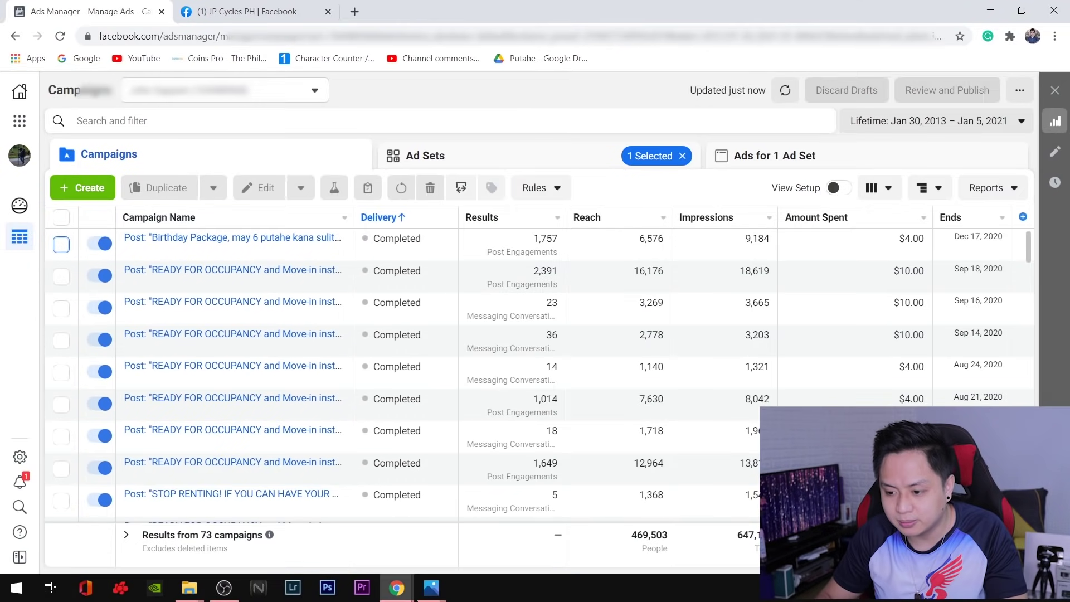
mouse_move(432, 587)
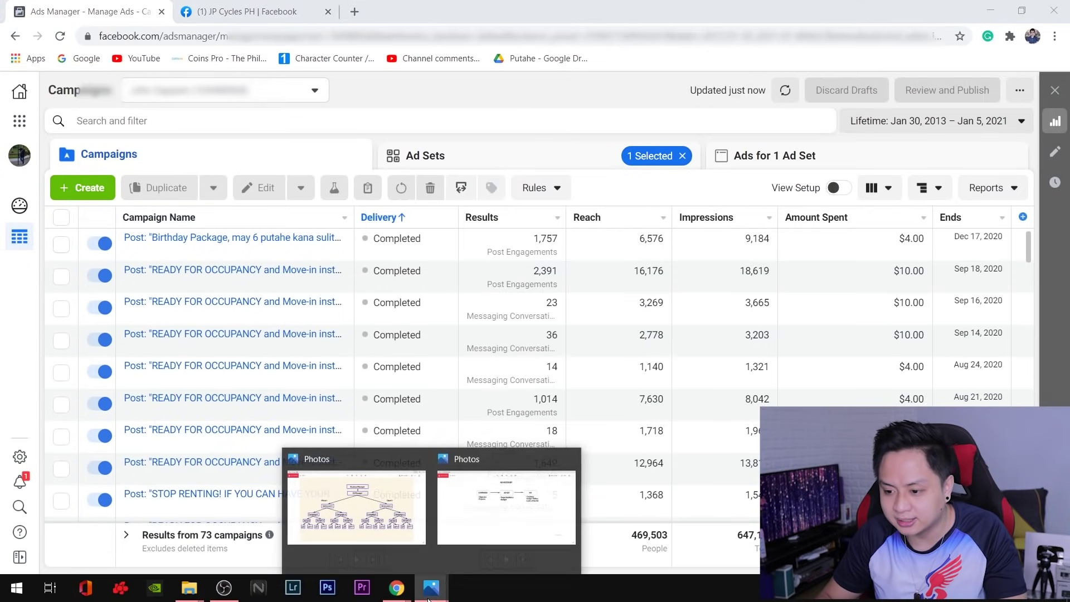
left_click(507, 510)
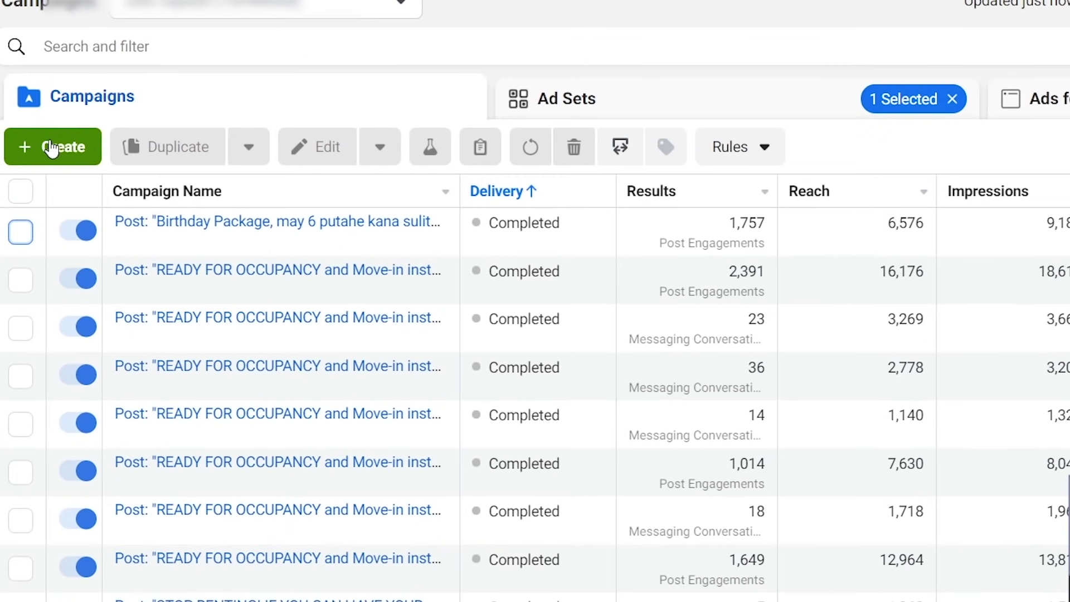
Step: Review the objectives offered for a new campaign alongside the ad account diagram in Photos, and dismiss the campaign creation dialog
left_click(52, 148)
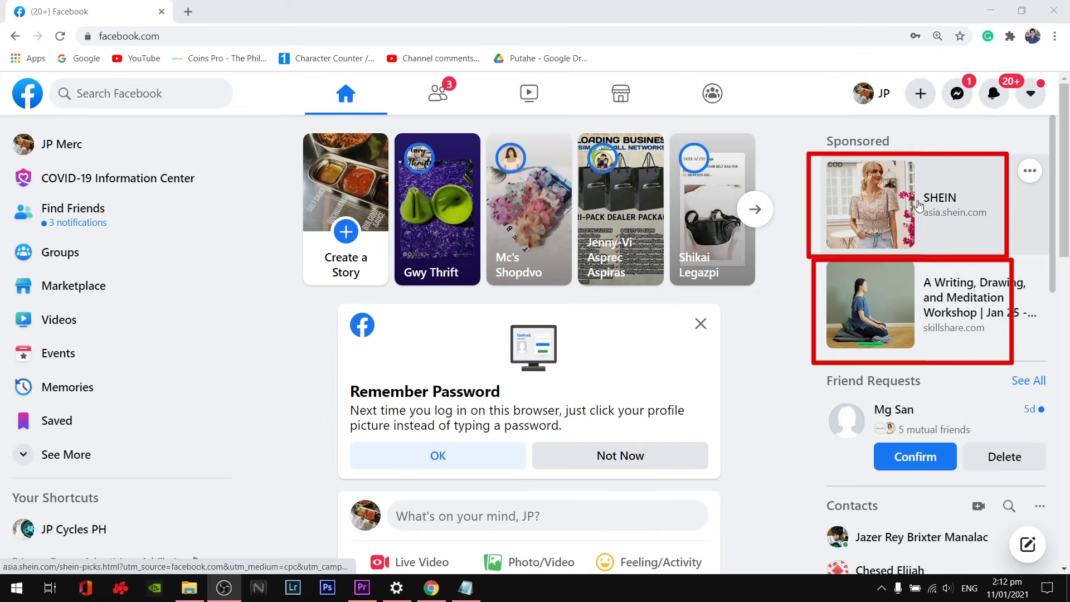
left_click(939, 209)
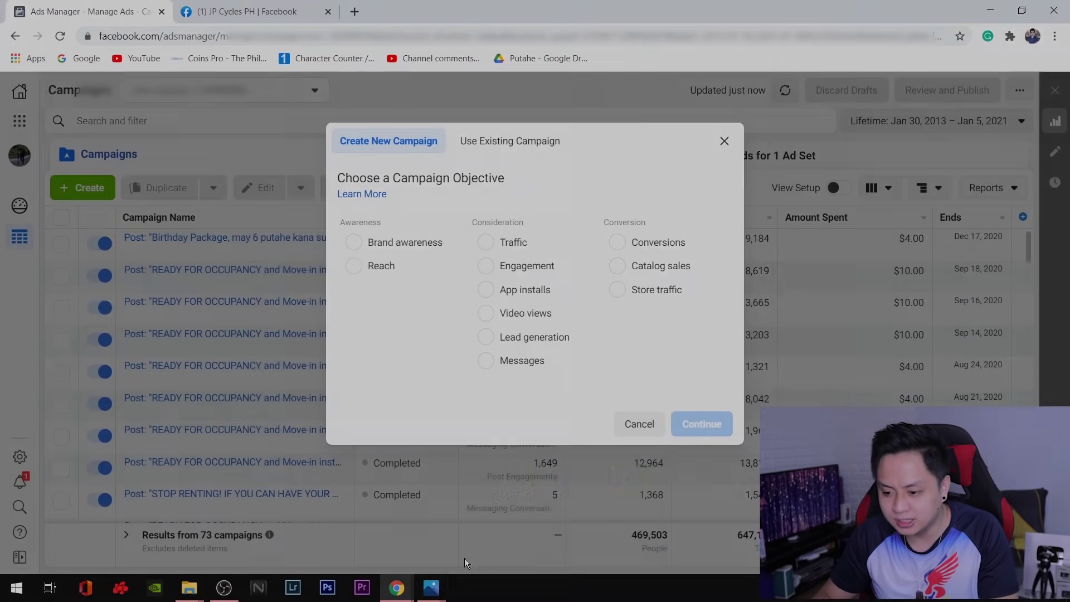
mouse_move(431, 587)
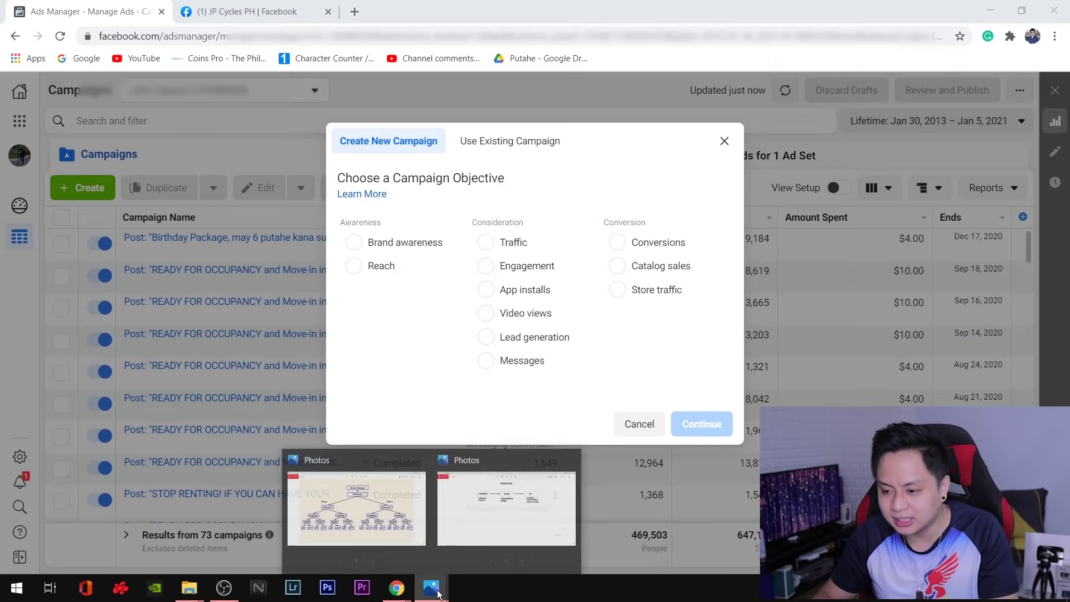
left_click(484, 512)
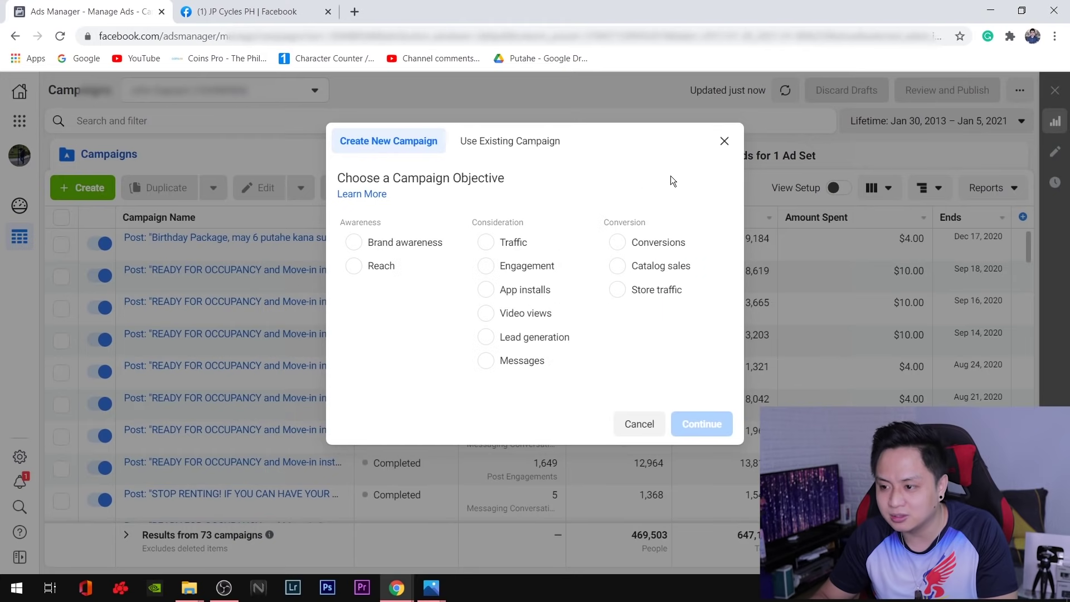
left_click(724, 140)
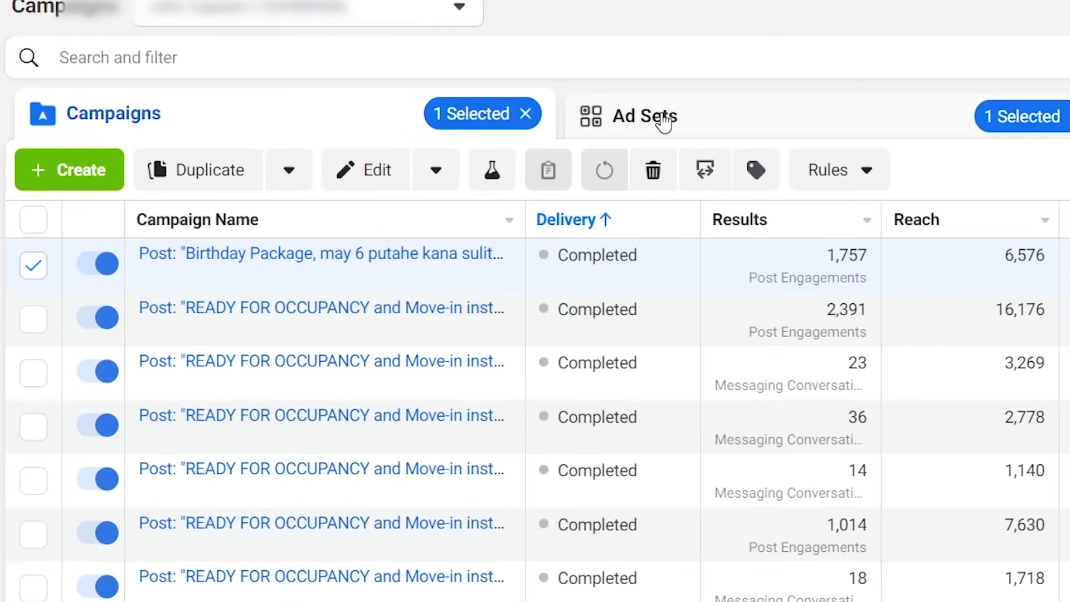
Step: Open the Birthday Package ad set for editing and expand its additional budget and schedule options
left_click(438, 158)
mouse_move(222, 258)
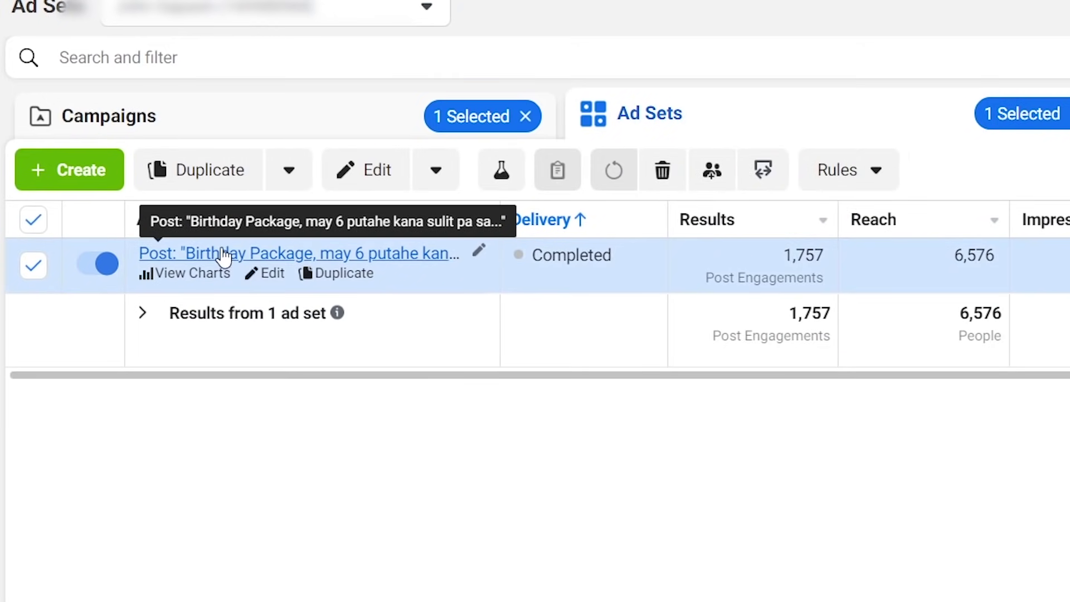
left_click(289, 286)
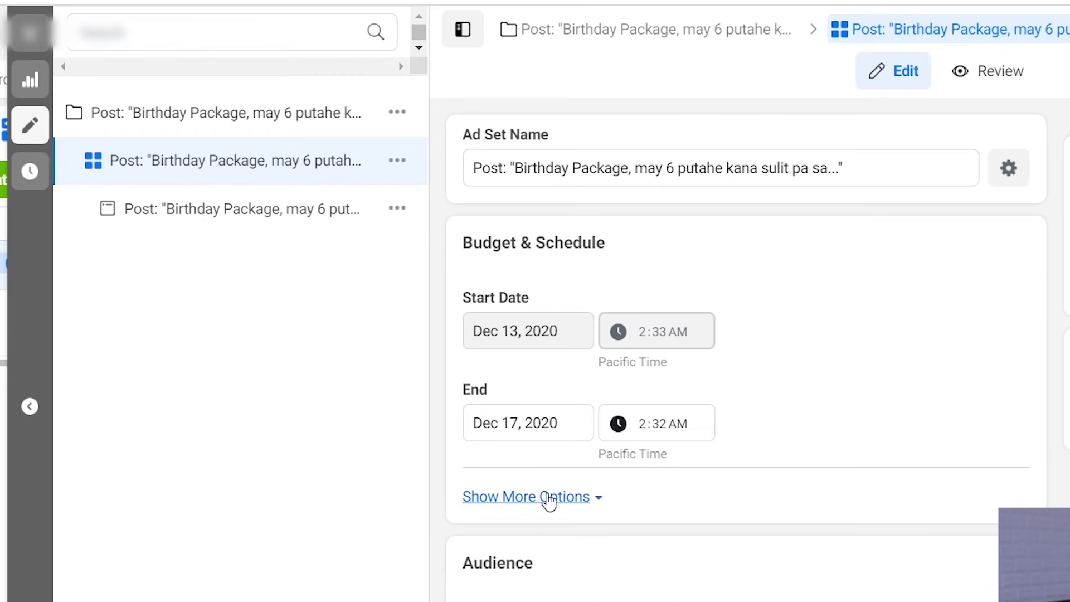
left_click(549, 500)
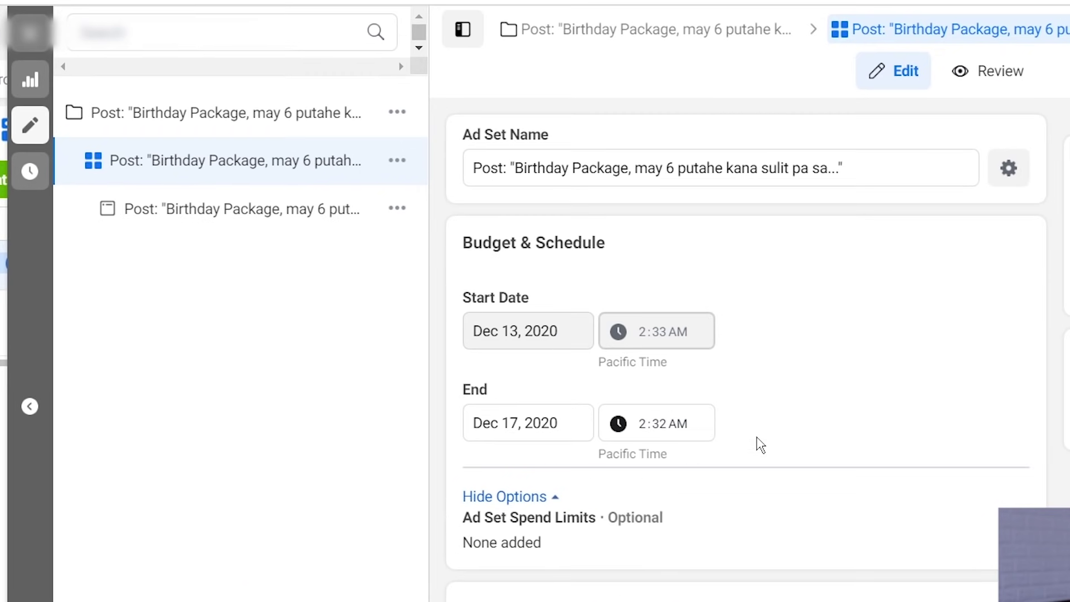
Step: Examine the ad set's saved audience, highlighting its location, interests and life event targeting
scroll(788, 437, "down", 8)
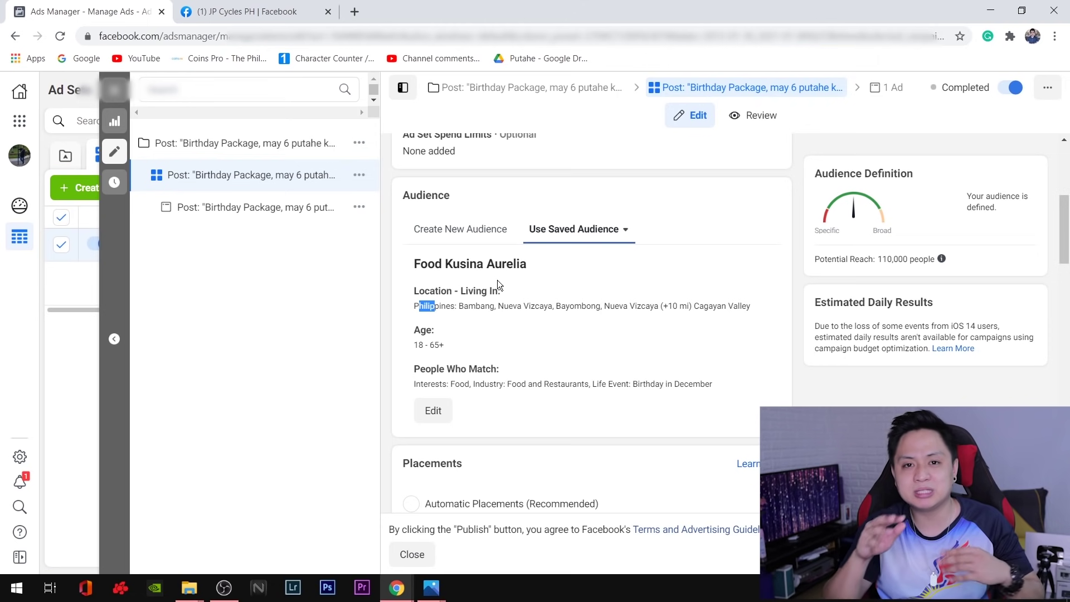
left_click_drag(561, 305, 641, 305)
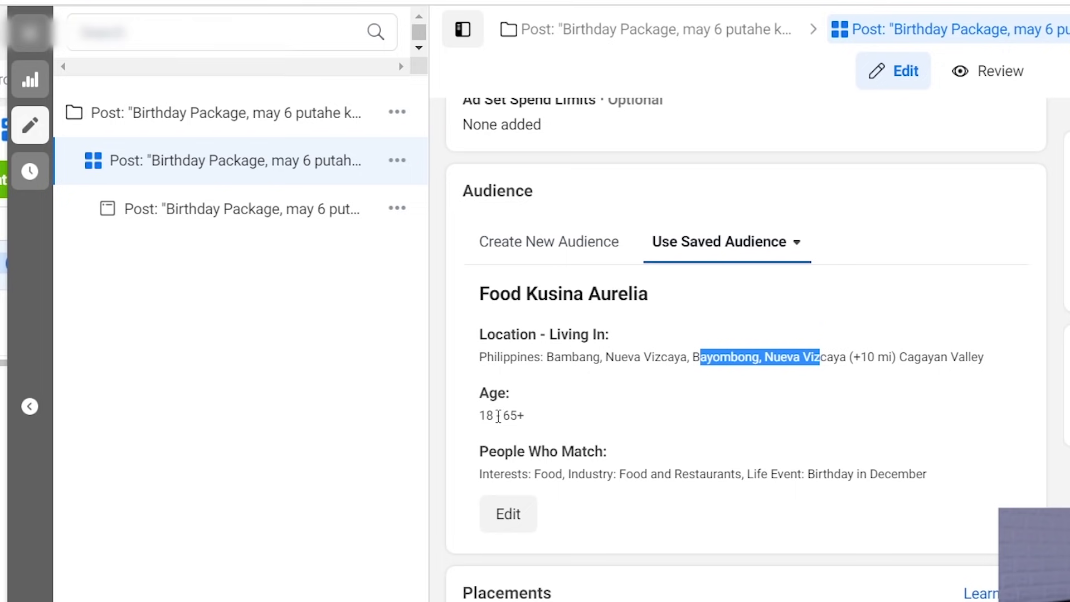
scroll(617, 444, "down", 4)
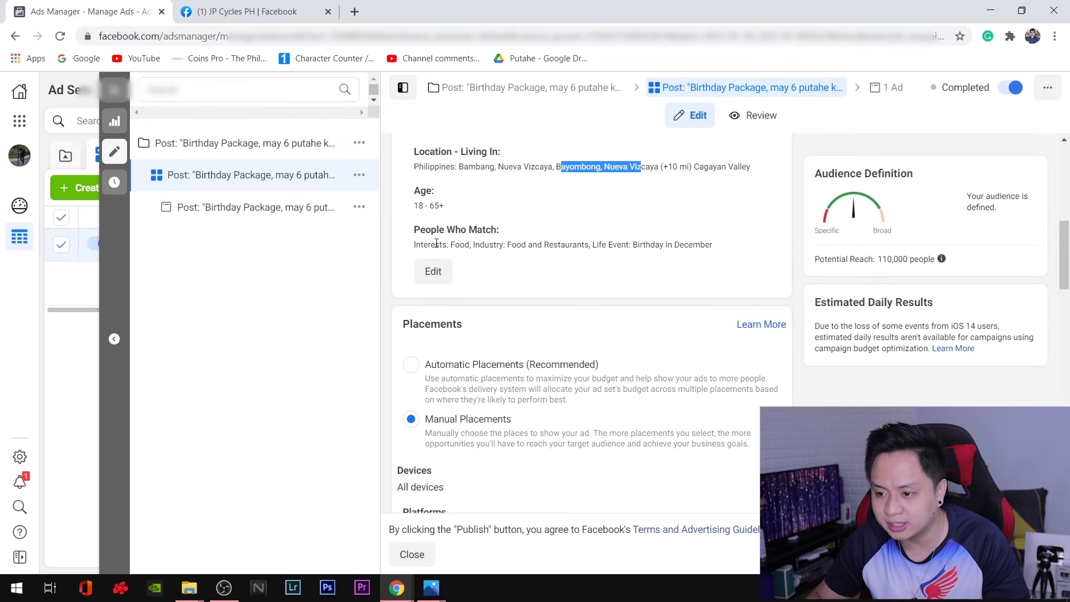
left_click_drag(454, 245, 496, 245)
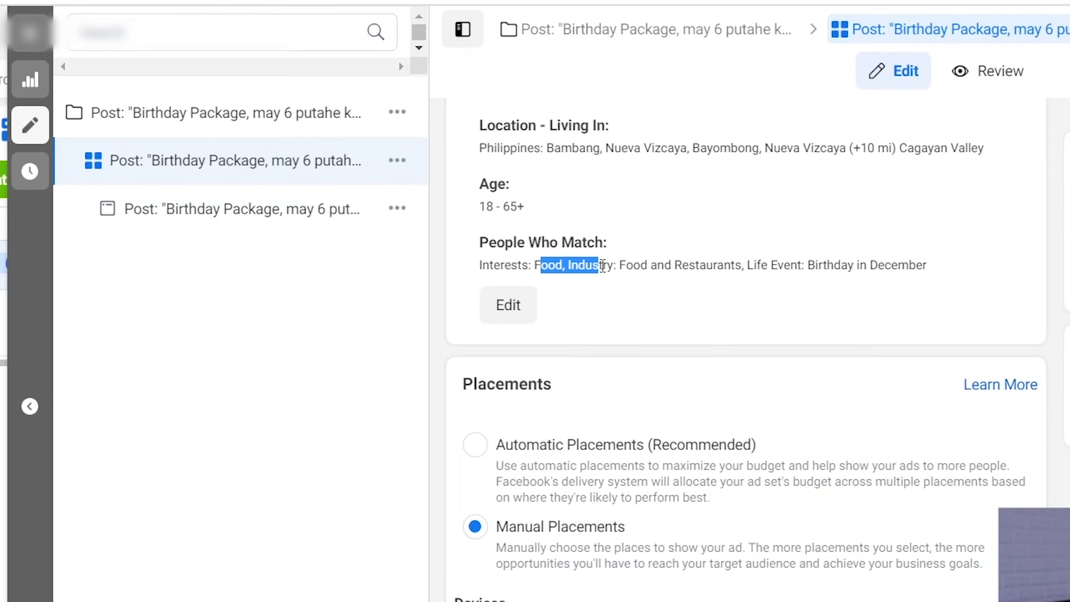
left_click_drag(744, 265, 907, 266)
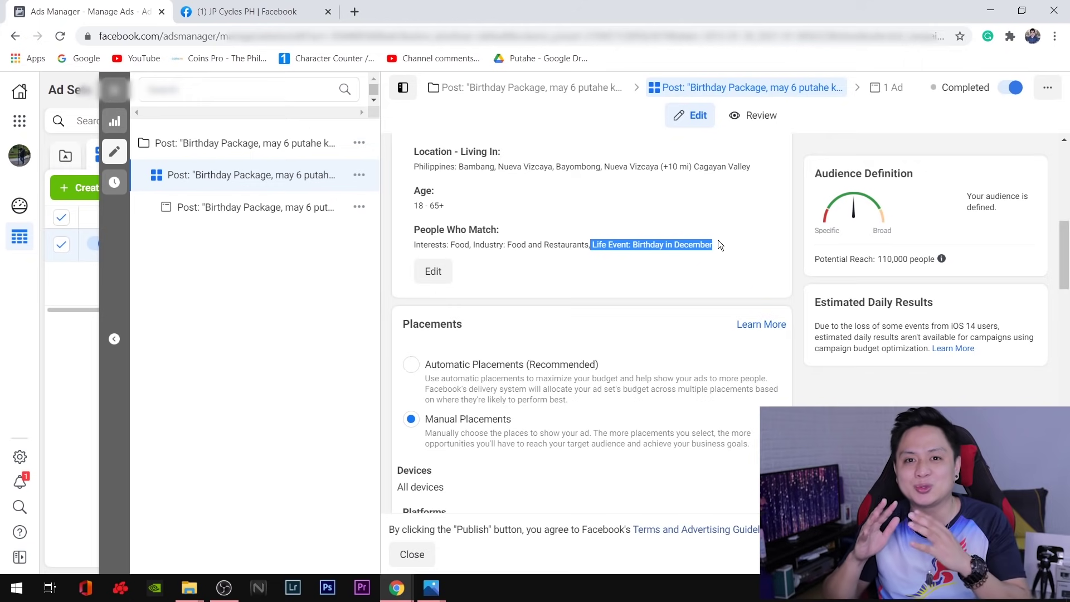
Step: Examine the ad set's placement settings, including the platforms and the feed placements
scroll(616, 253, "down", 3)
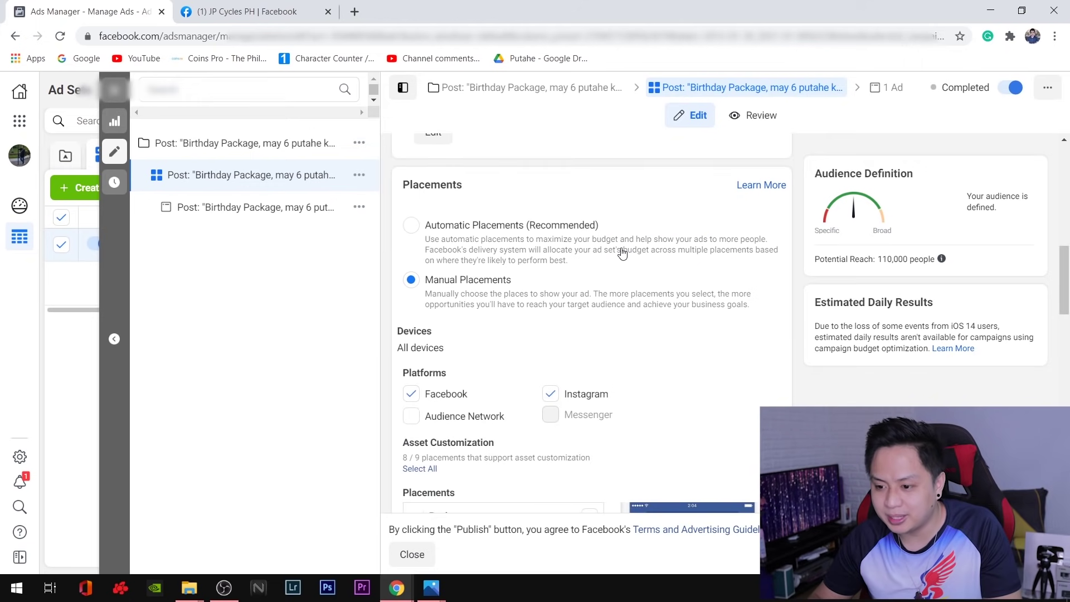
scroll(616, 253, "down", 2)
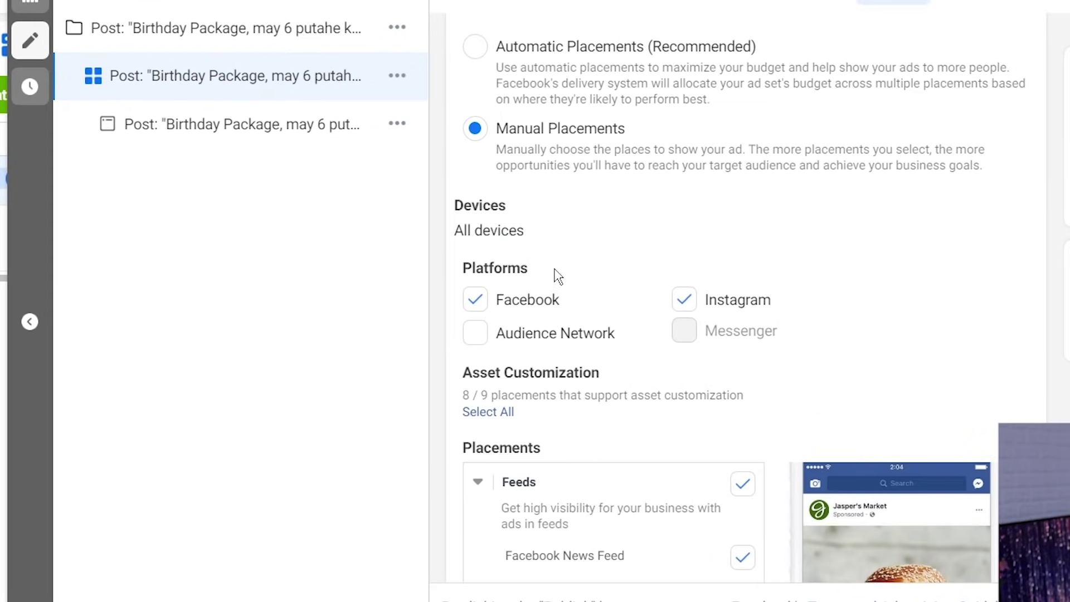
scroll(595, 263, "down", 6)
scroll(532, 69, "up", 2)
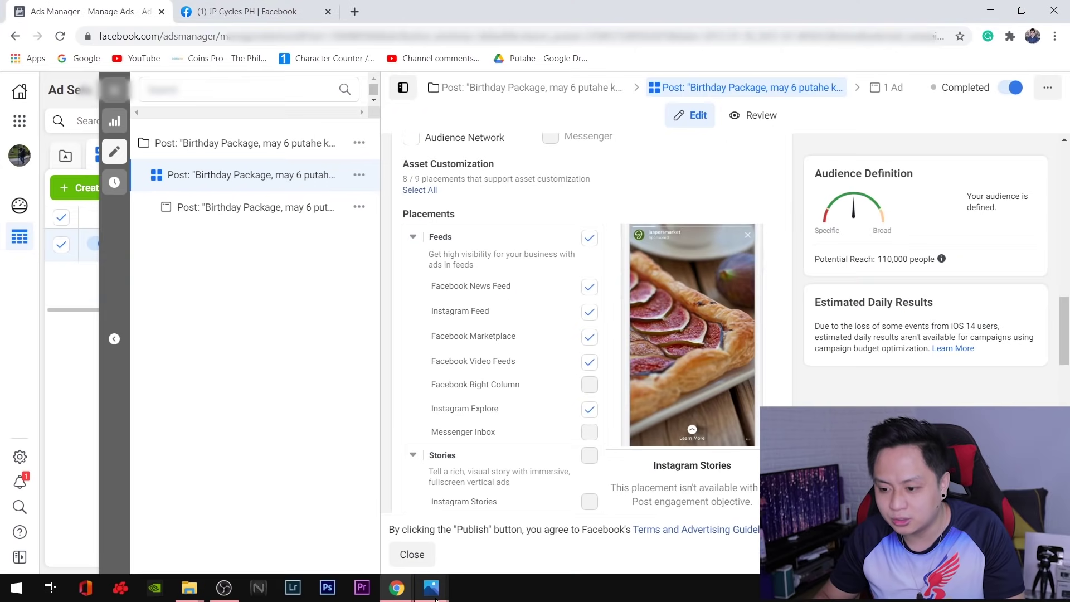
Step: View the Ad level in the ad account diagram in Photos and return to Ads Manager
mouse_move(432, 588)
left_click(485, 549)
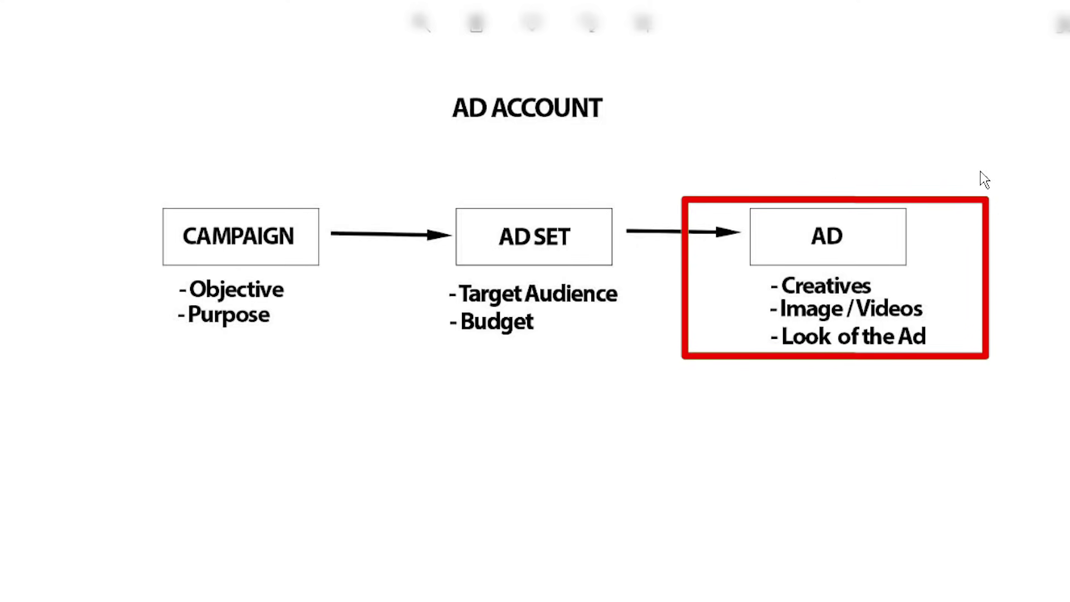
key("alt+Tab")
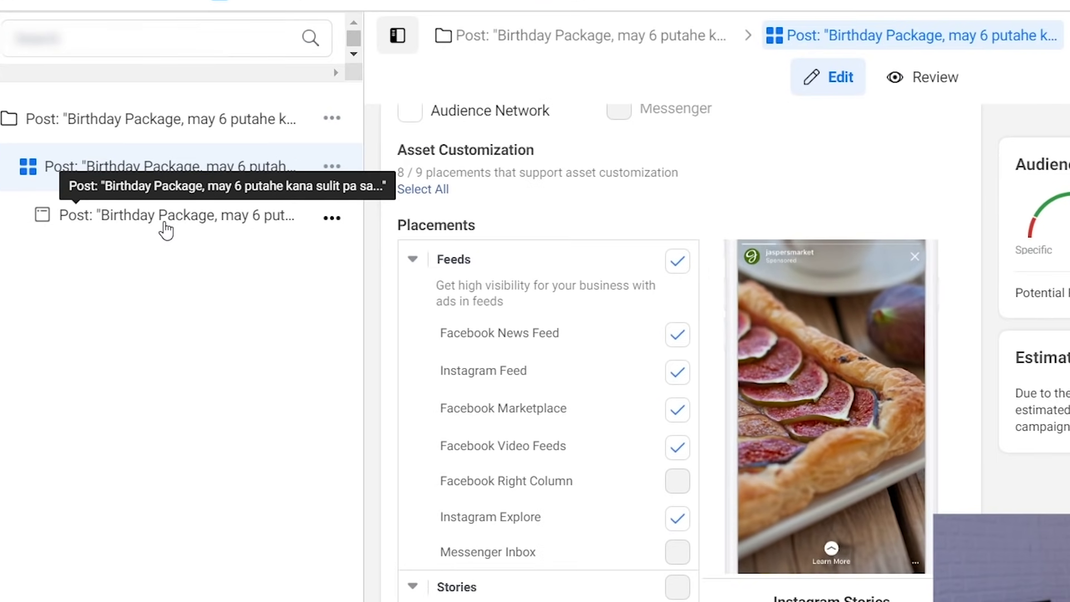
Step: Open the ad within the Birthday Package ad set and examine its identity, setup and creative sections
left_click(188, 222)
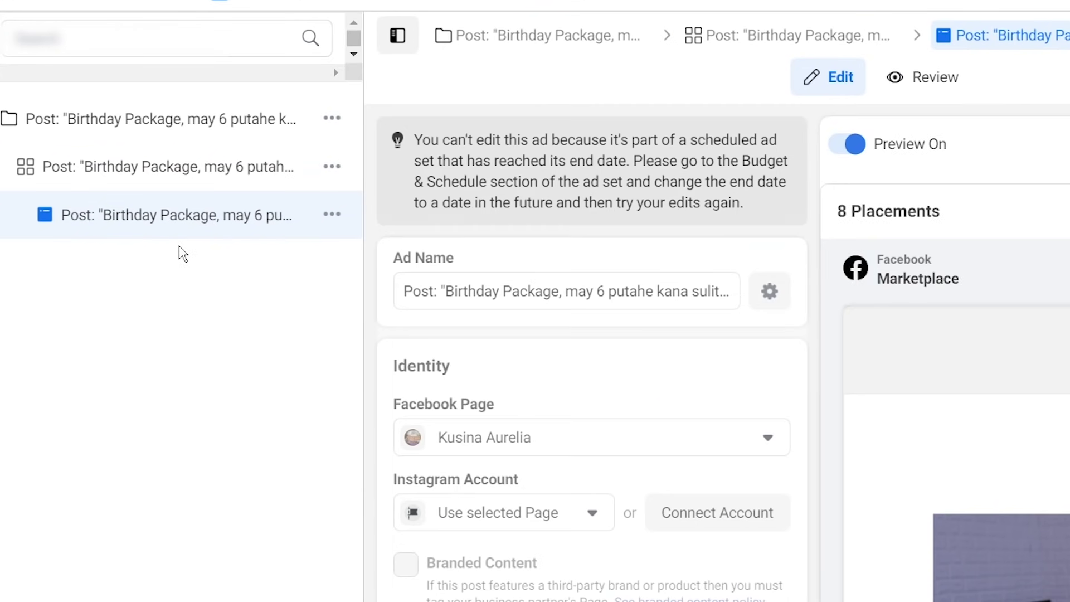
scroll(457, 321, "down", 8)
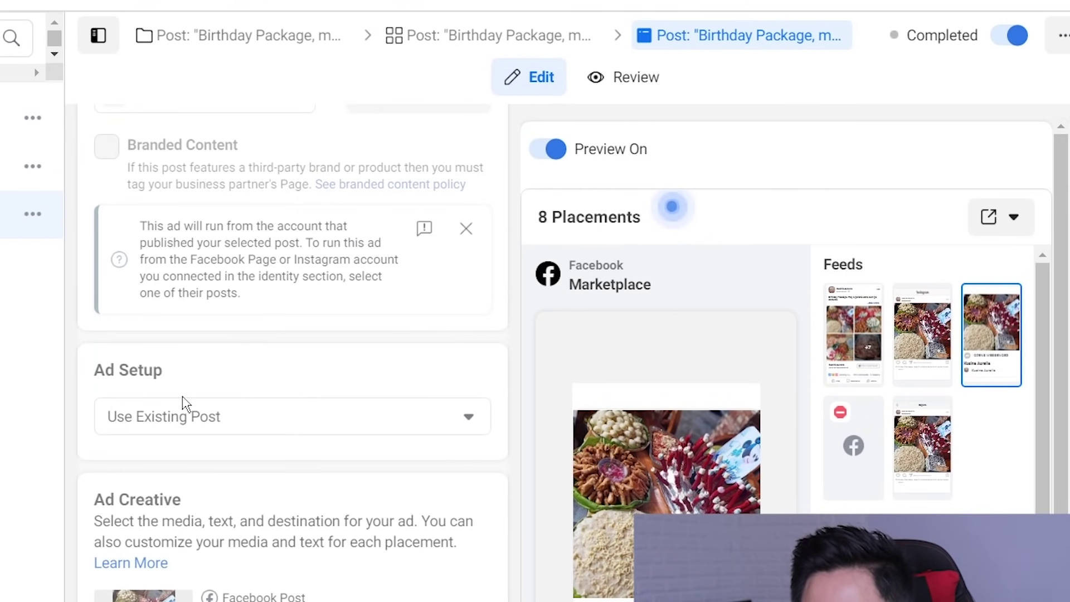
scroll(279, 420, "down", 4)
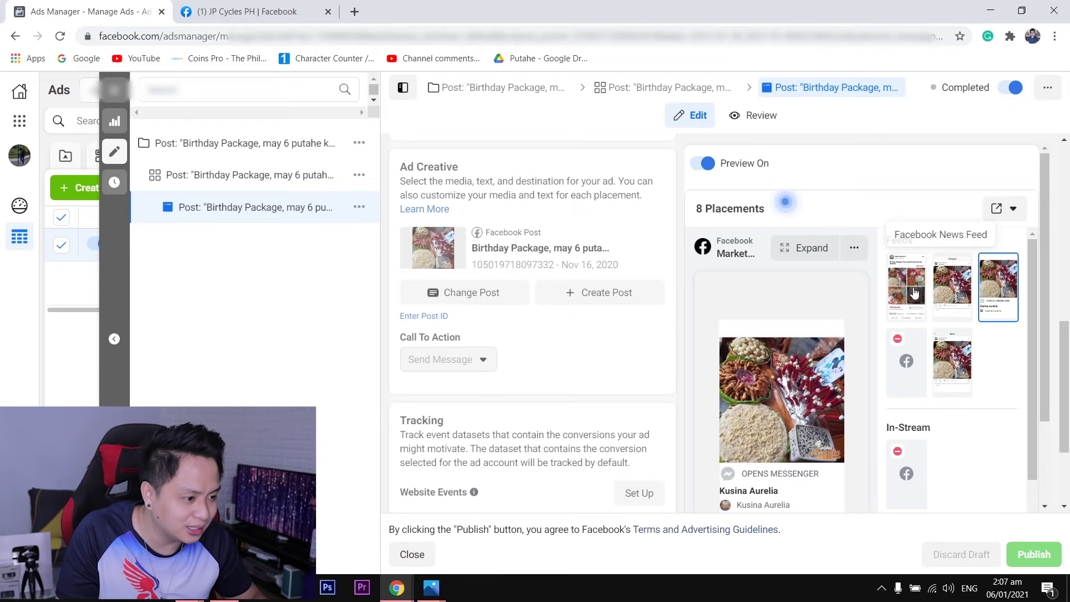
Step: Preview the ad in the Facebook News Feed, Instagram Feed, Facebook Marketplace, Search and In-Article placements
left_click(914, 292)
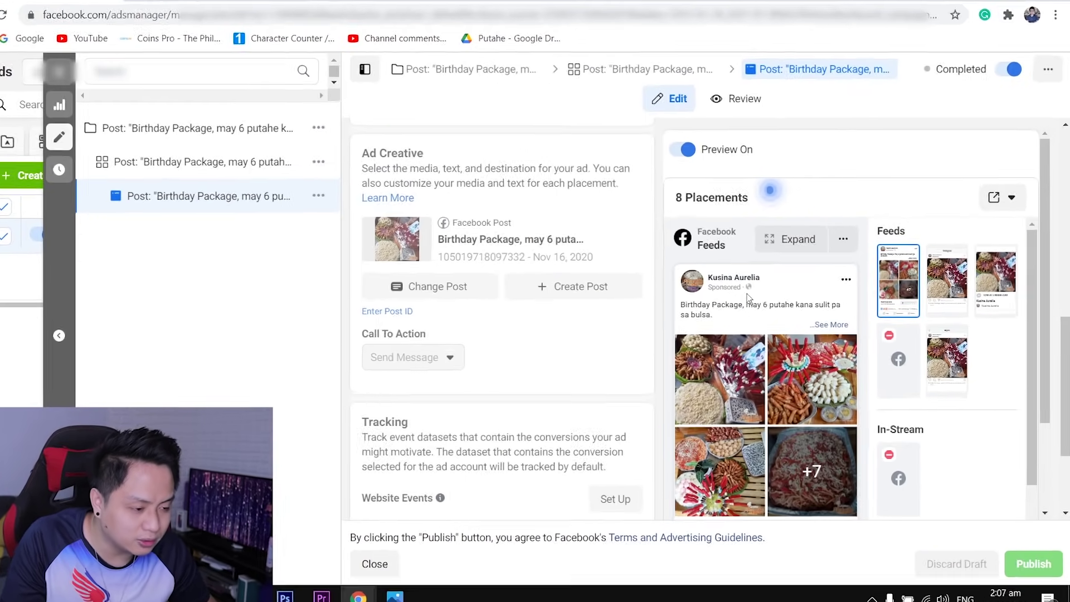
scroll(565, 275, "down", 2)
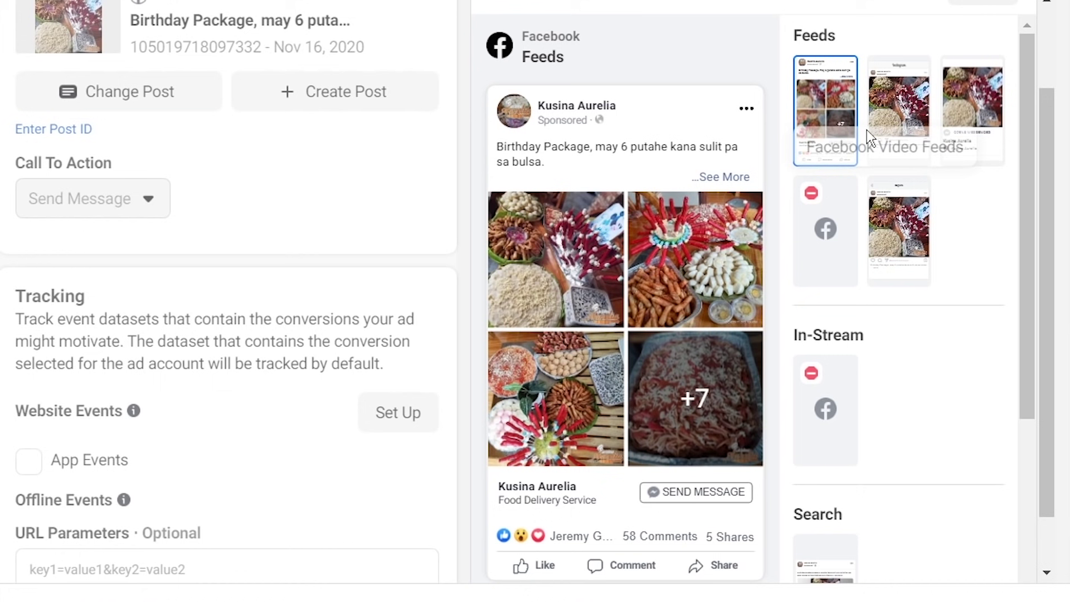
left_click(898, 111)
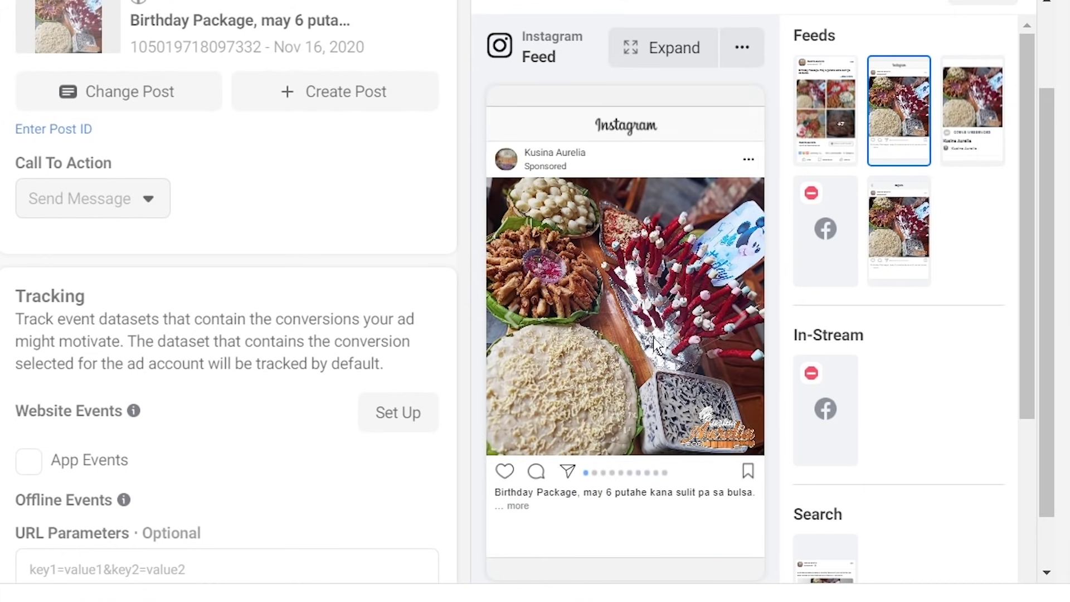
left_click(972, 101)
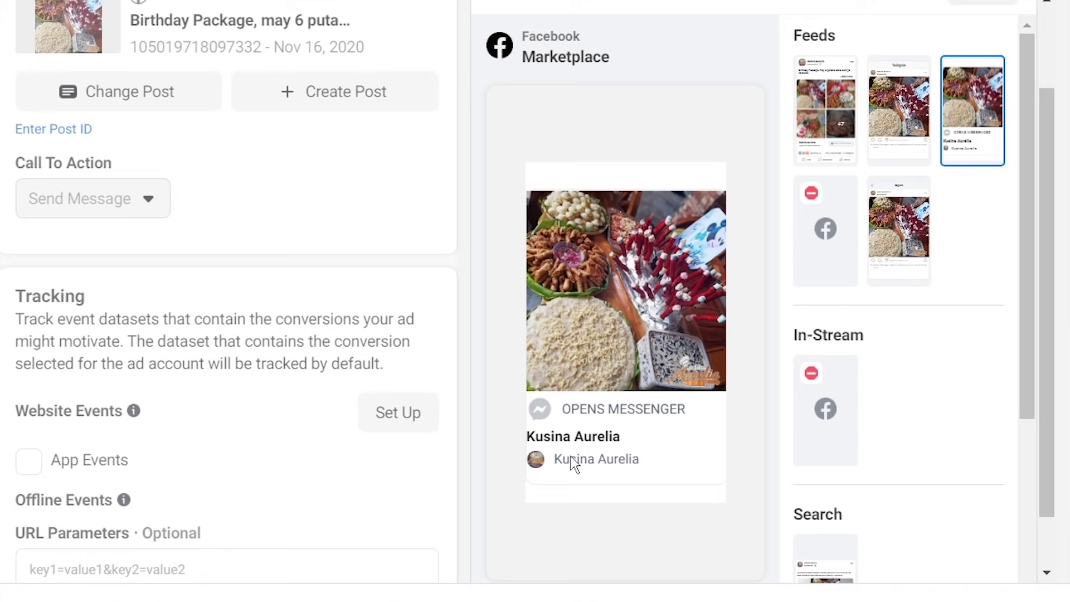
scroll(903, 251, "down", 4)
left_click(825, 346)
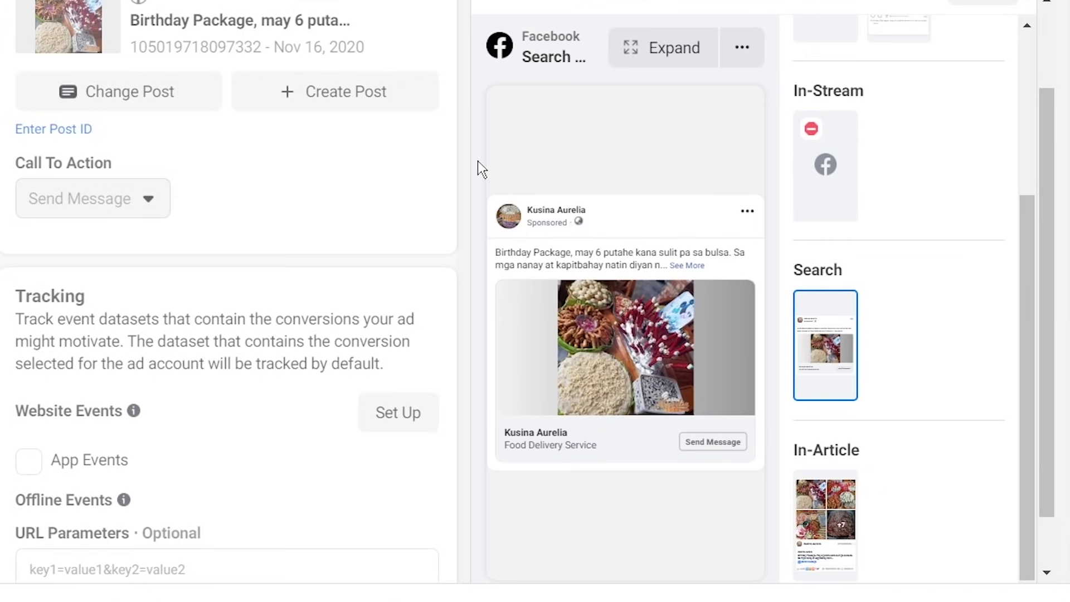
left_click(835, 516)
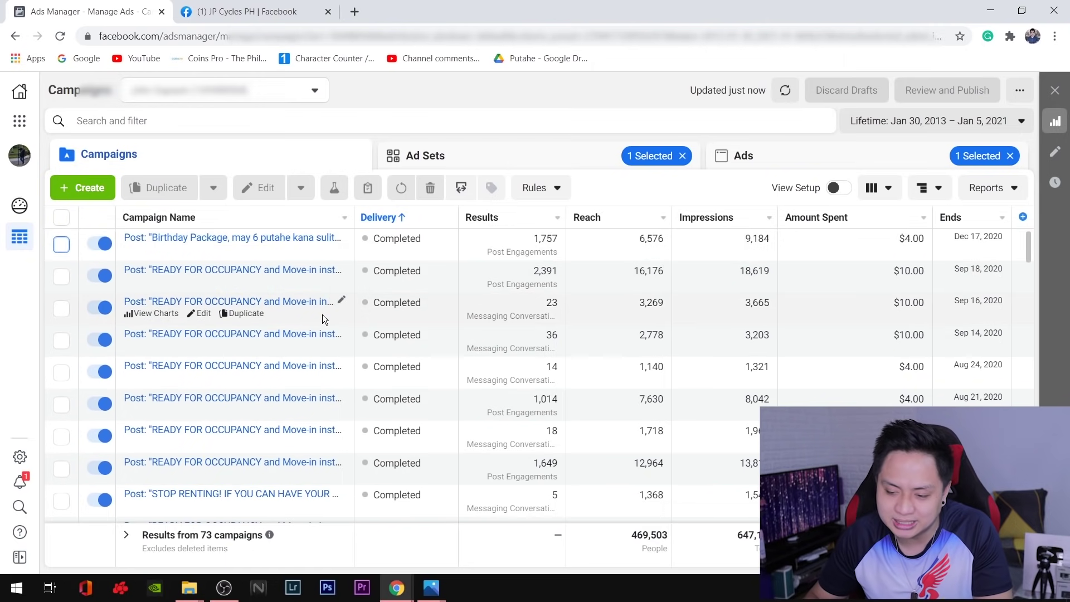
Step: Look through the list of past campaigns and return to its beginning
scroll(303, 308, "down", 3)
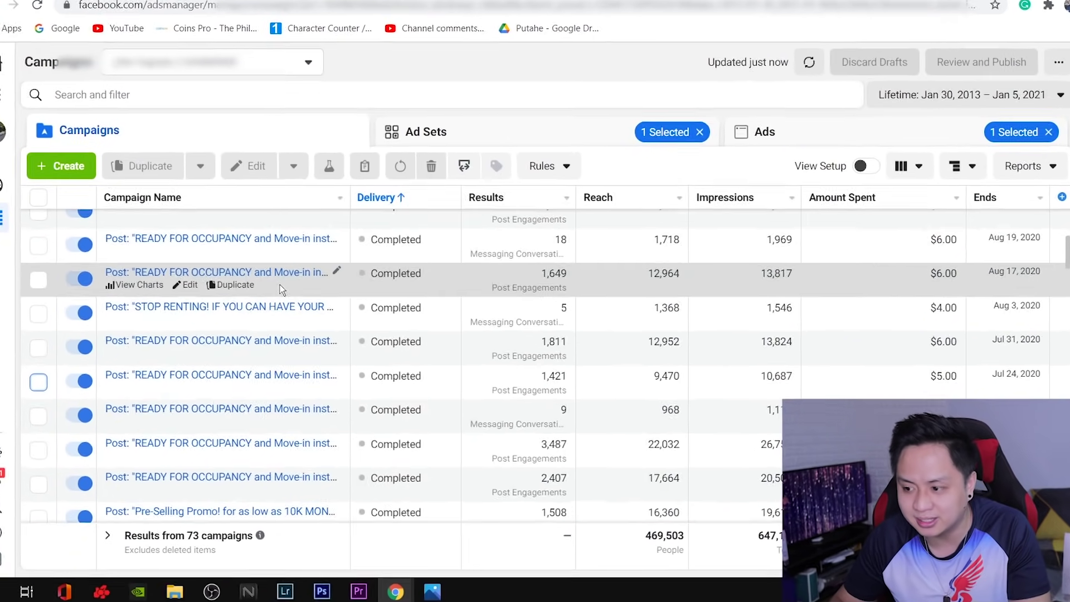
scroll(280, 290, "down", 5)
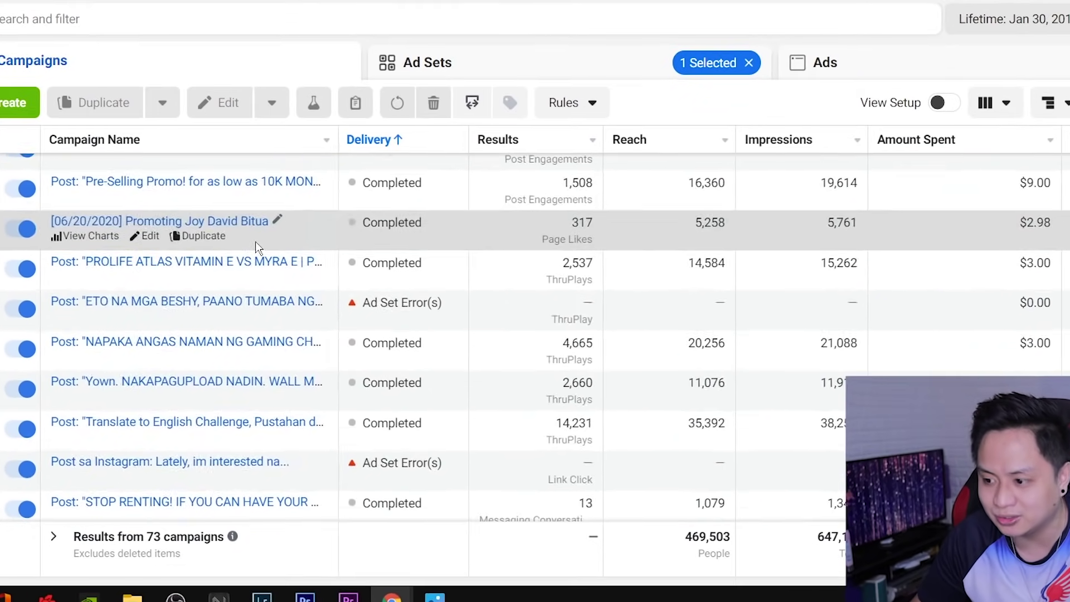
scroll(433, 441, "up", 8)
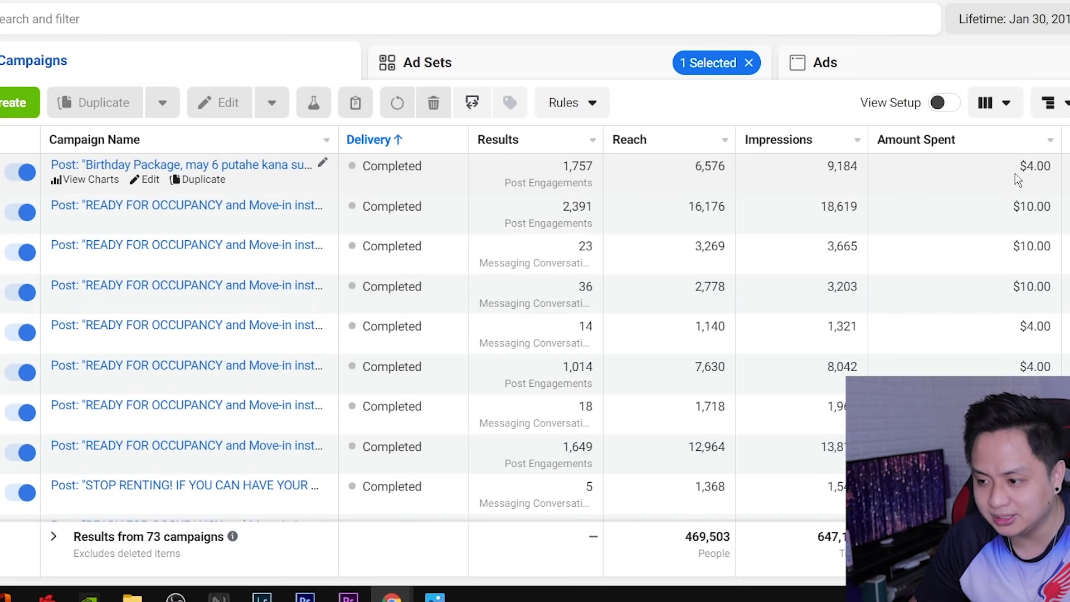
Step: Highlight the amount spent on the Birthday Package campaign and on the READY FOR OCCUPANCY campaign directly below it
left_click(1024, 166)
left_click_drag(1019, 166, 1045, 166)
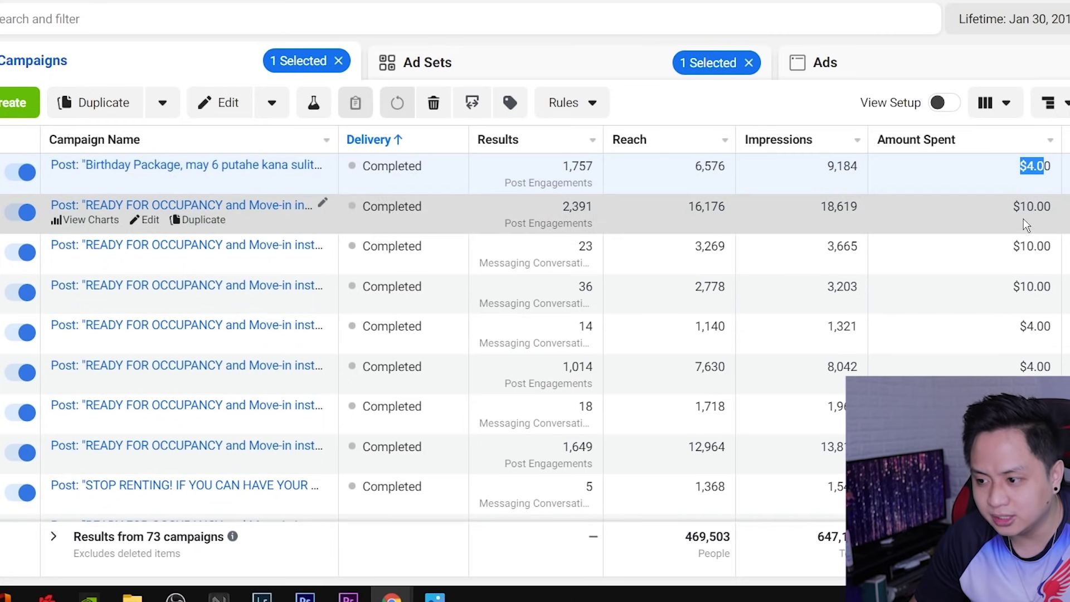
left_click_drag(1013, 206, 1021, 206)
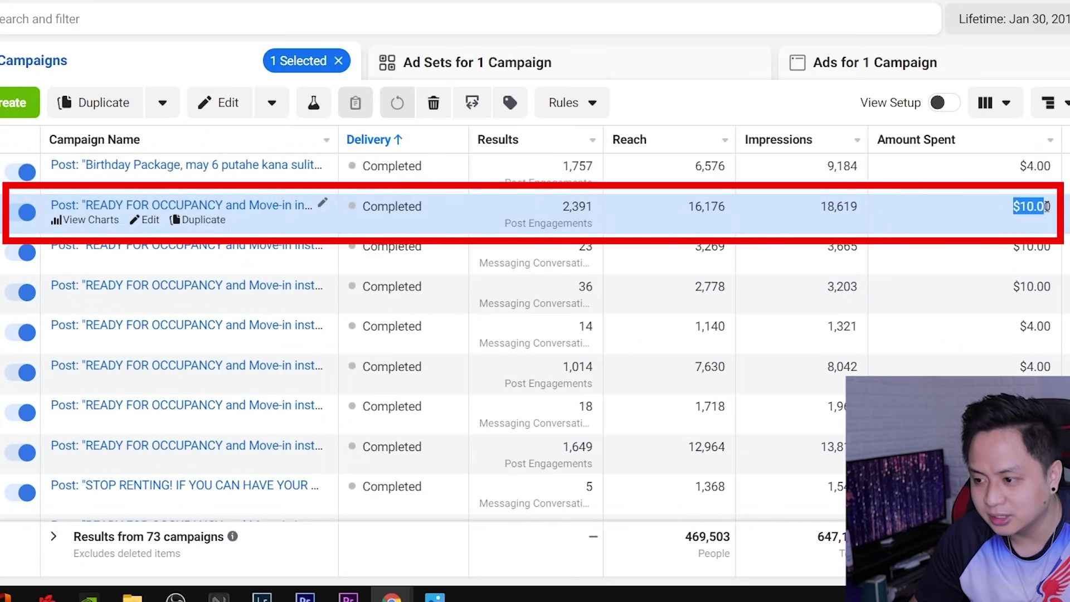